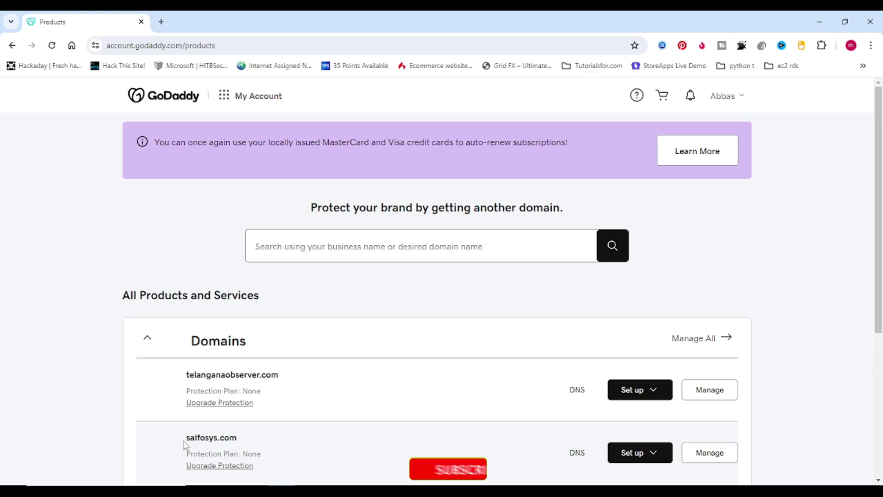
- Select the domain name saifosys.com in the GoDaddy domains list
{"action": "left_click_drag", "start_coordinate": [186, 438], "coordinate": [237, 438]}
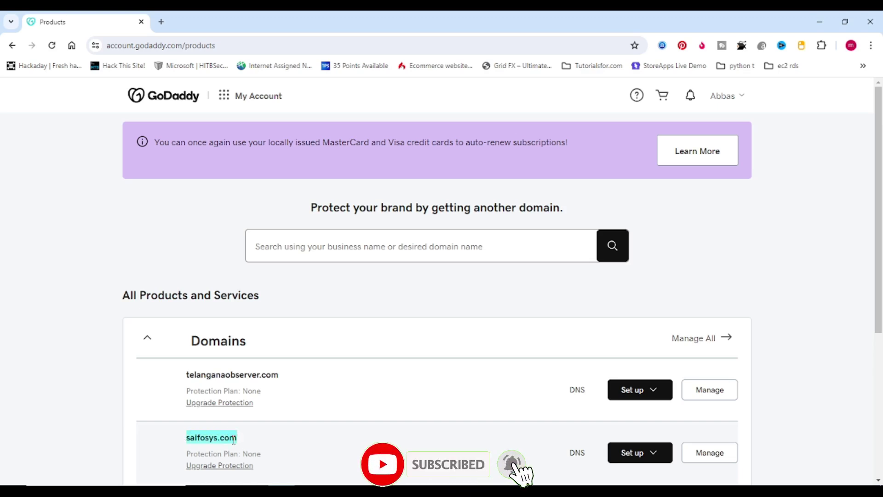
- Load saifosys.com's Coming Soon page in a new tab, then return to GoDaddy products
{"action": "left_click", "coordinate": [161, 22]}
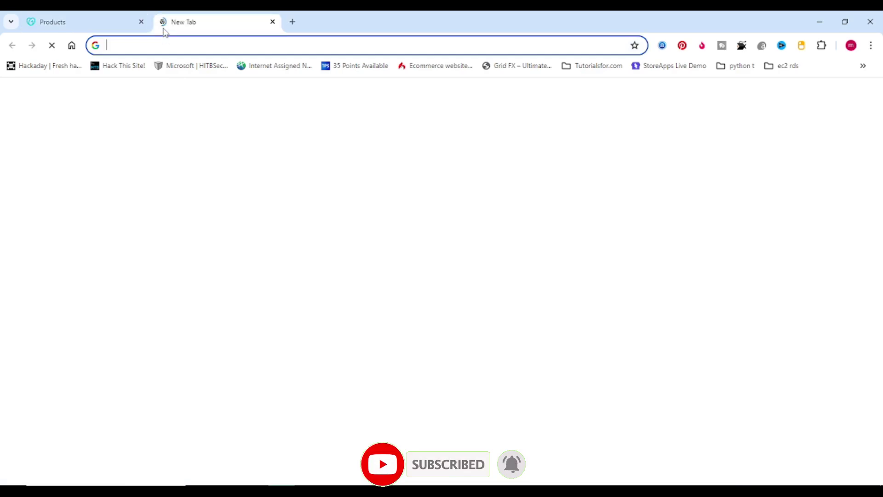
{"action": "type", "text": "saifosys.com"}
{"action": "key", "text": "Return"}
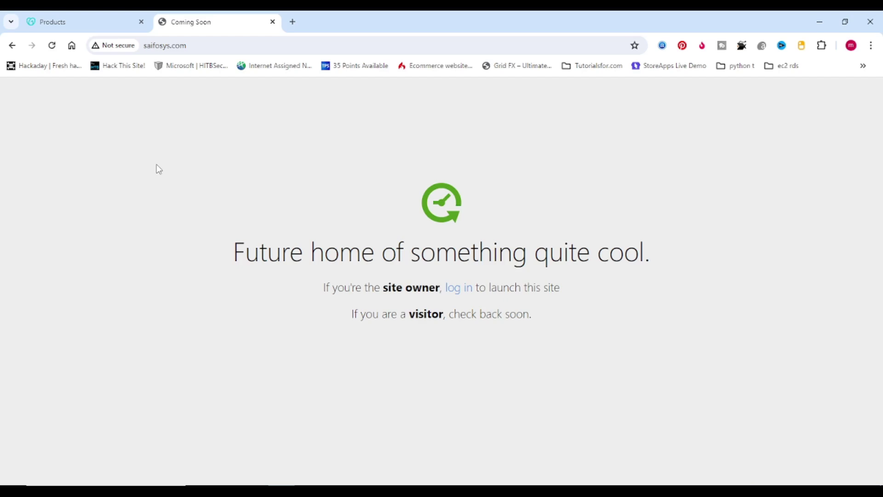
{"action": "left_click", "coordinate": [102, 22]}
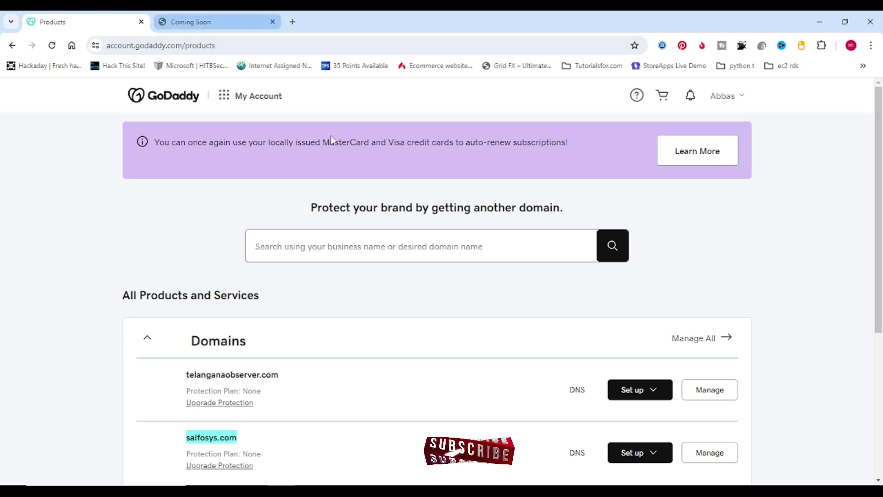
- Open GoDaddy's Hosting page listing the telanganaobserver.com Web Hosting Deluxe plan
{"action": "left_click", "coordinate": [440, 309]}
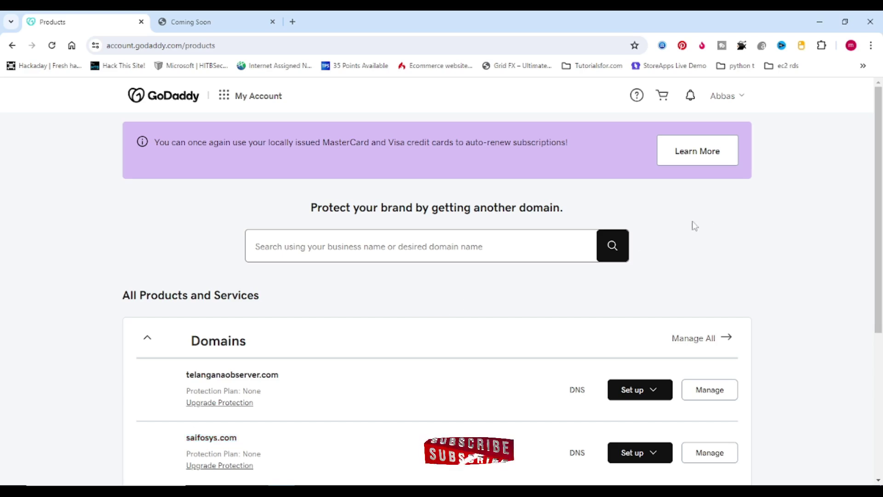
{"action": "left_click", "coordinate": [741, 101]}
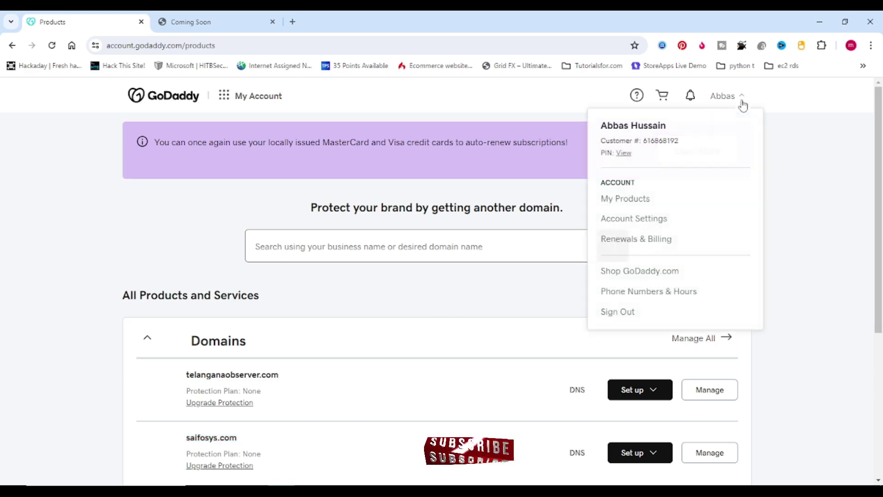
{"action": "left_click", "coordinate": [549, 291]}
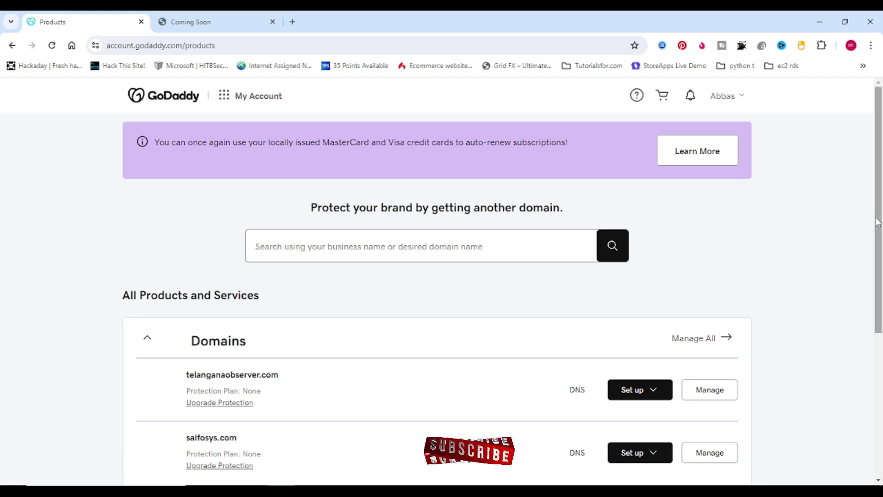
{"action": "left_click_drag", "start_coordinate": [879, 223], "coordinate": [879, 325]}
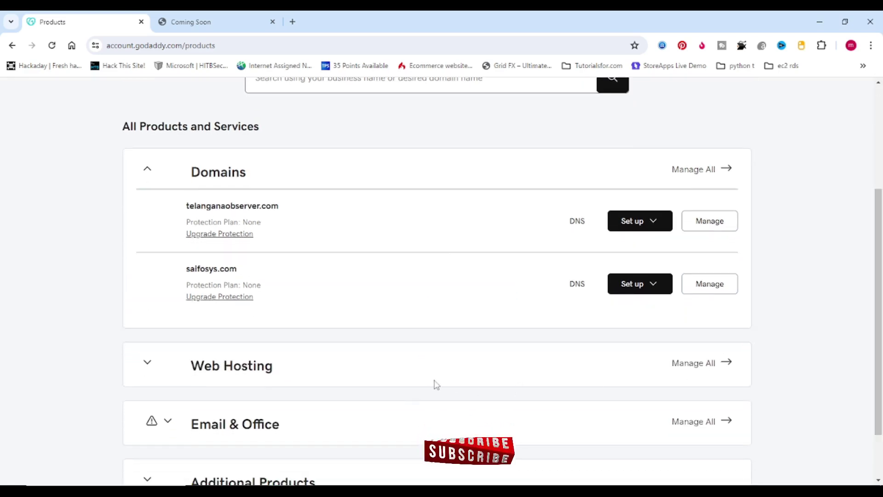
{"action": "left_click", "coordinate": [689, 368]}
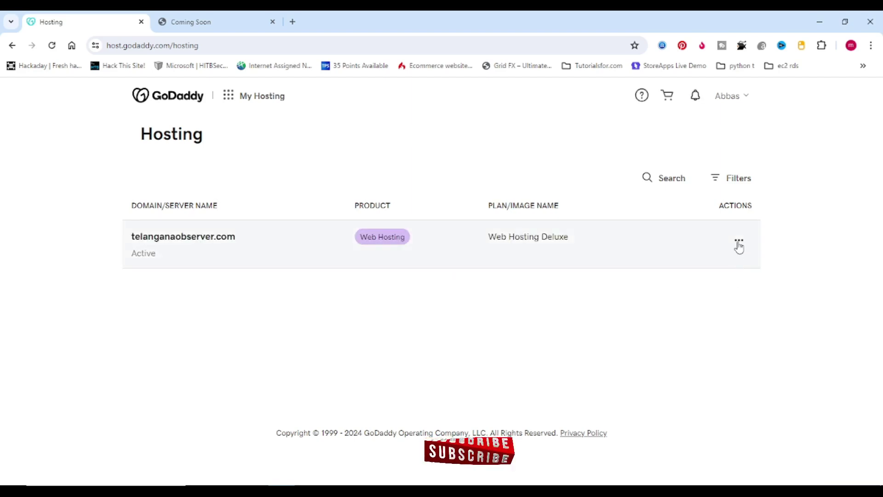
- Launch cPanel for the hosting plan and open its Domains list
{"action": "left_click", "coordinate": [736, 248]}
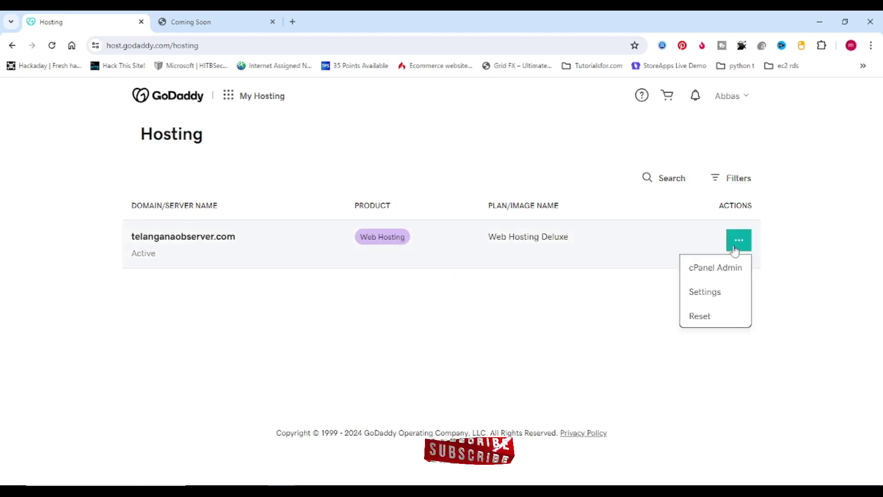
{"action": "left_click", "coordinate": [709, 272]}
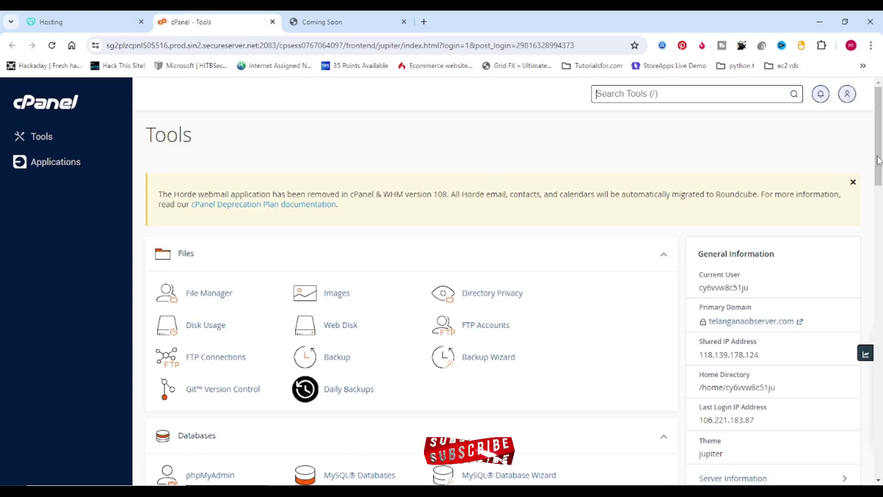
{"action": "left_click_drag", "start_coordinate": [879, 160], "coordinate": [881, 232]}
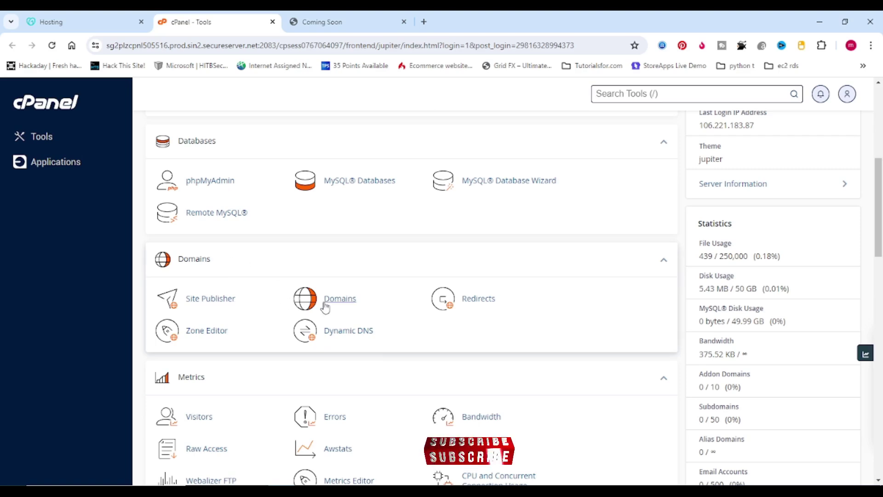
{"action": "left_click", "coordinate": [345, 304]}
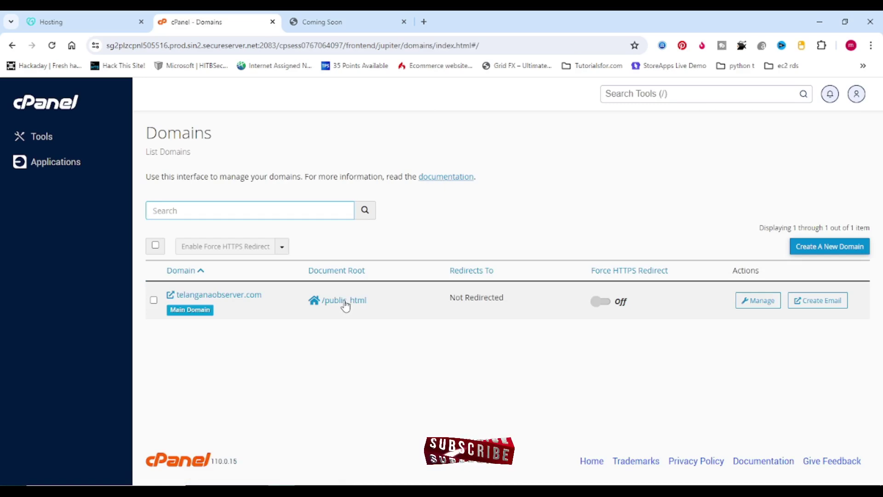
- Add saifosys.com as a domain with its own document root public_html/saifosys.com
{"action": "left_click", "coordinate": [810, 254]}
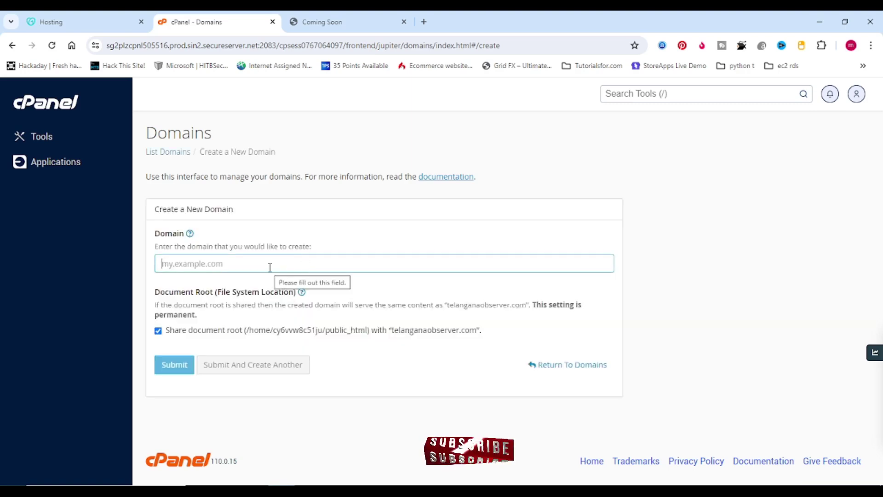
{"action": "type", "text": "saifosys.com"}
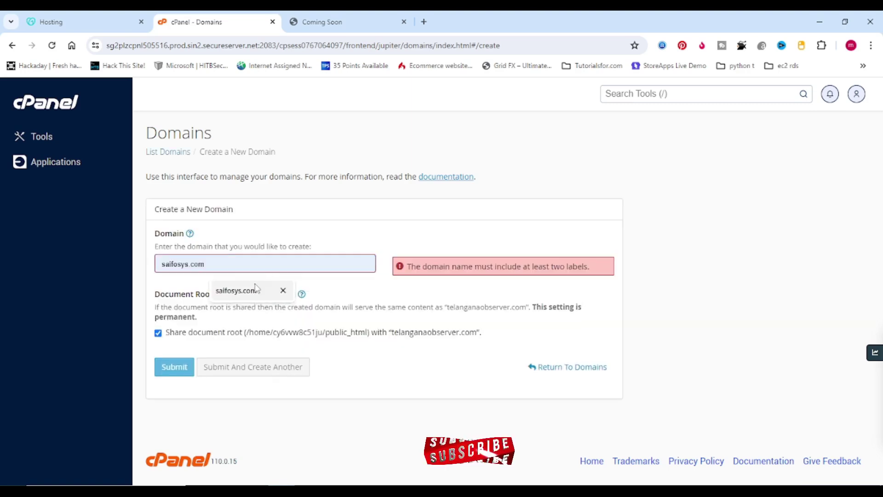
{"action": "left_click", "coordinate": [252, 291]}
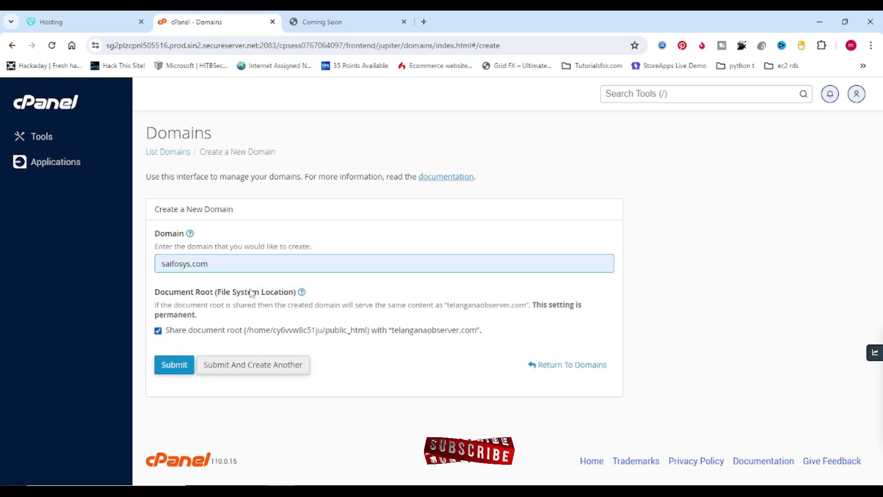
{"action": "left_click", "coordinate": [158, 332]}
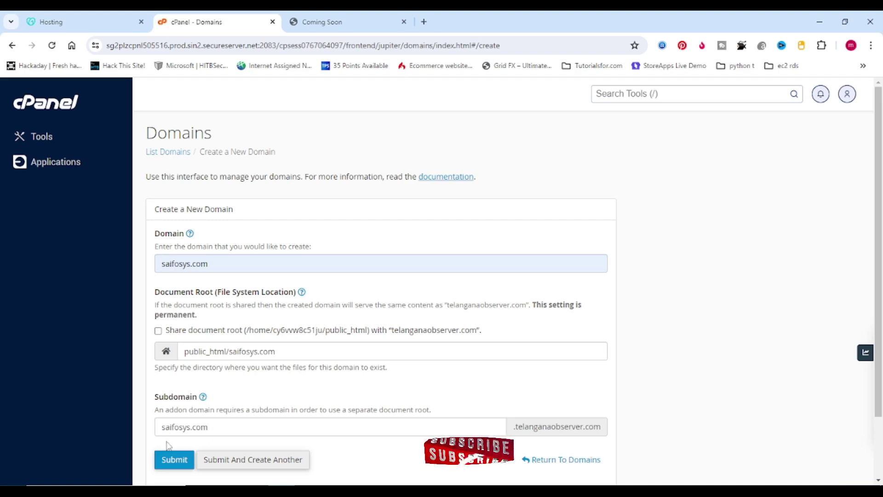
{"action": "left_click", "coordinate": [168, 462]}
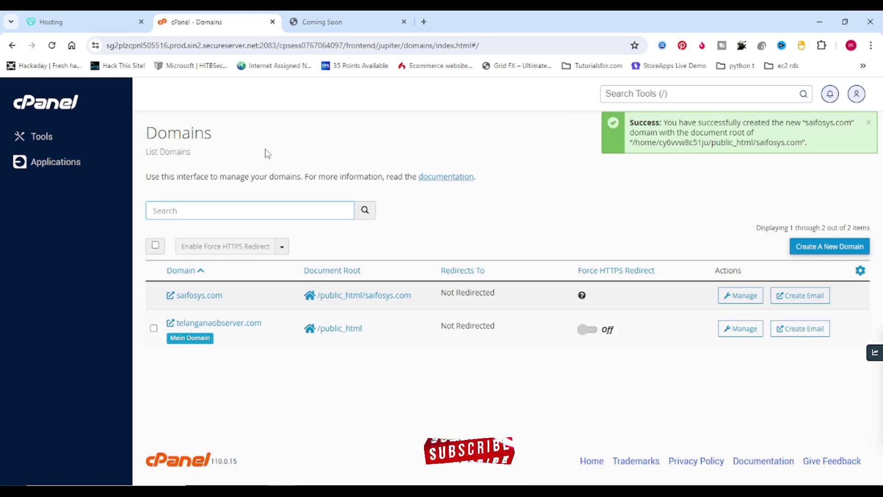
{"action": "left_click", "coordinate": [44, 139]}
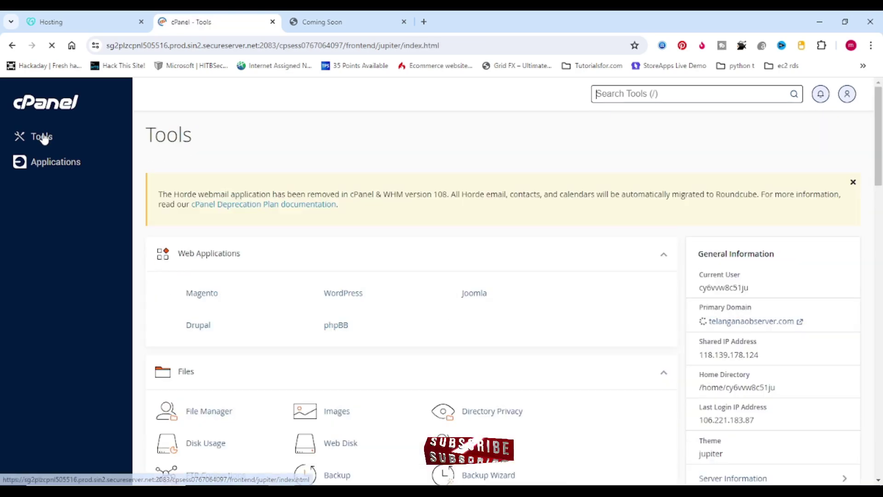
- Create an empty index.html inside public_html/saifosys.com using File Manager
{"action": "left_click", "coordinate": [213, 413]}
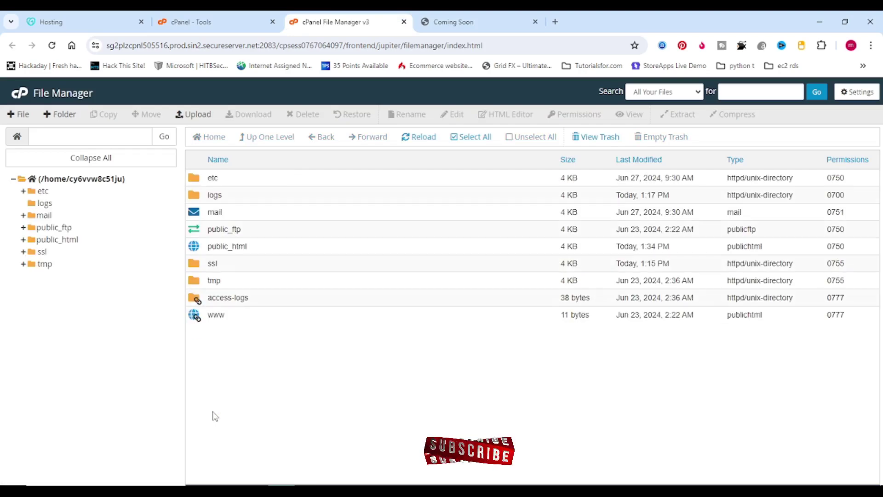
{"action": "double_click", "coordinate": [199, 249]}
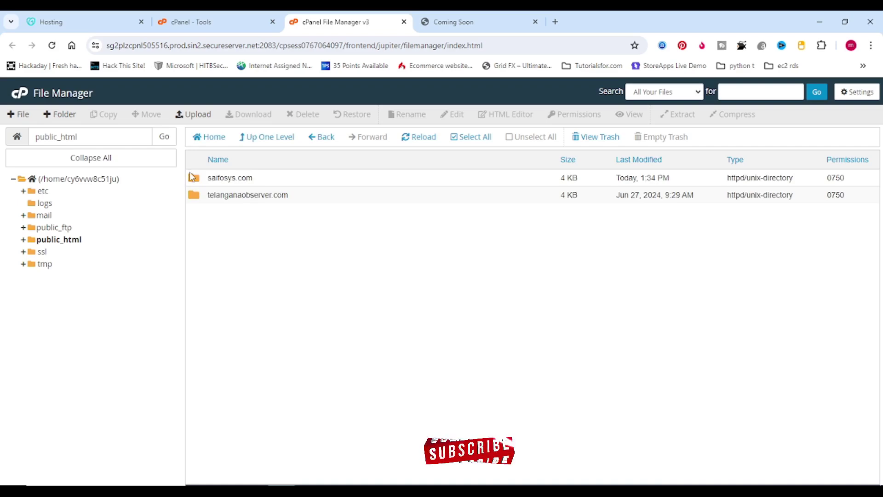
{"action": "double_click", "coordinate": [193, 180]}
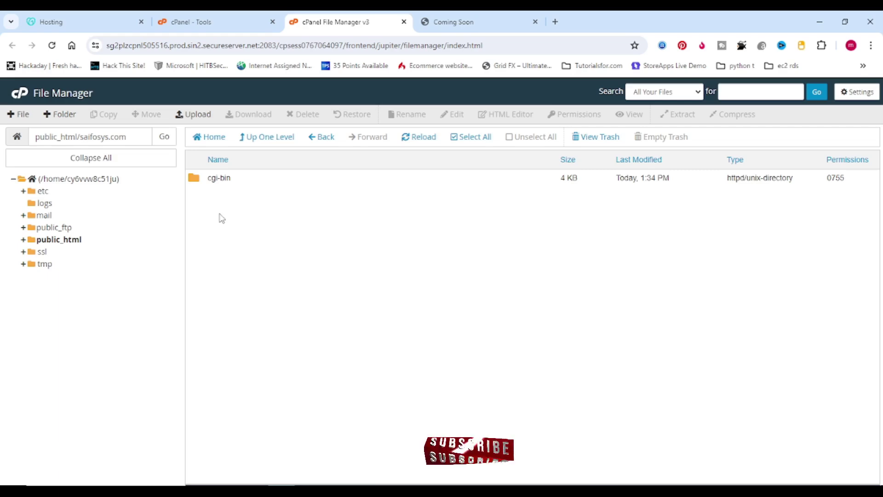
{"action": "left_click", "coordinate": [21, 114]}
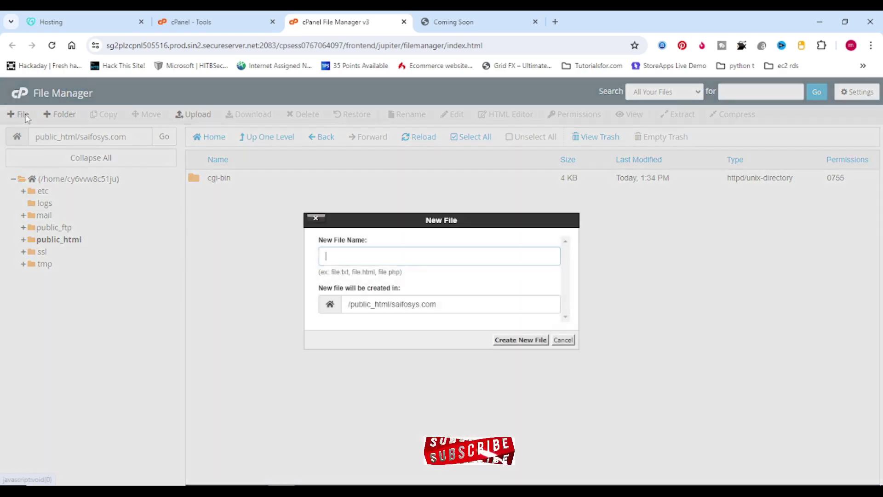
{"action": "type", "text": "index.html"}
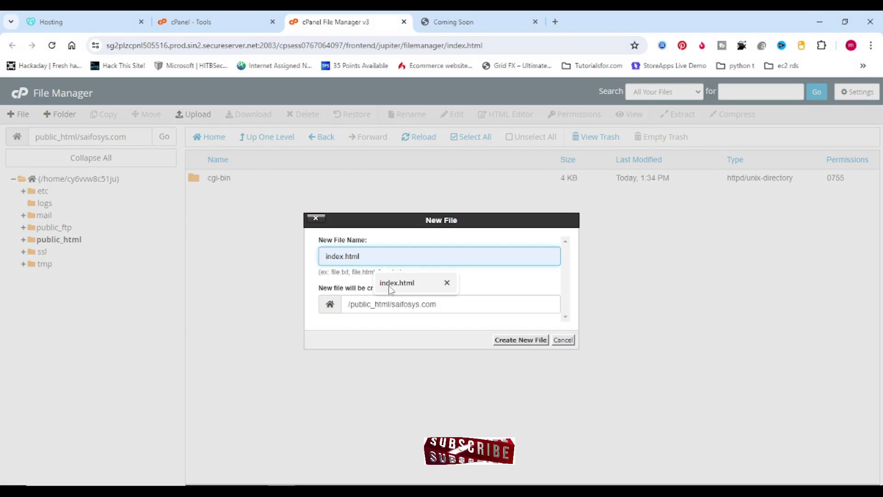
{"action": "left_click", "coordinate": [388, 286]}
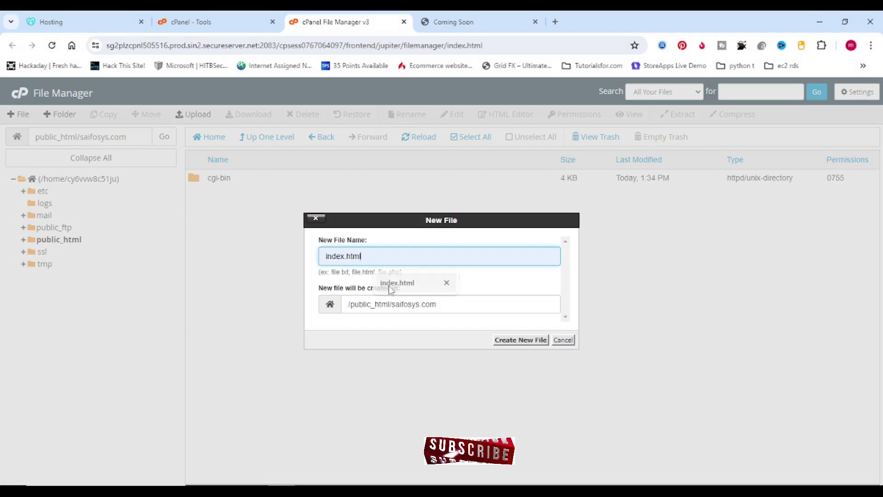
{"action": "left_click", "coordinate": [522, 341]}
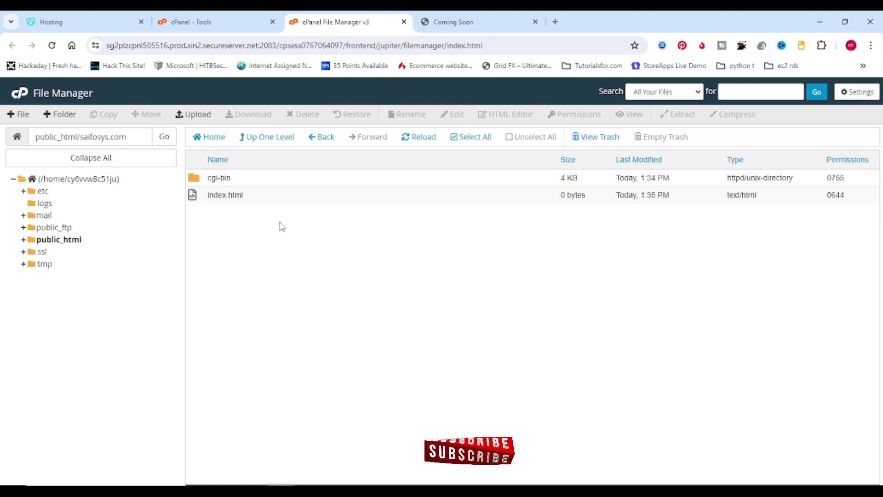
{"action": "left_click", "coordinate": [223, 195]}
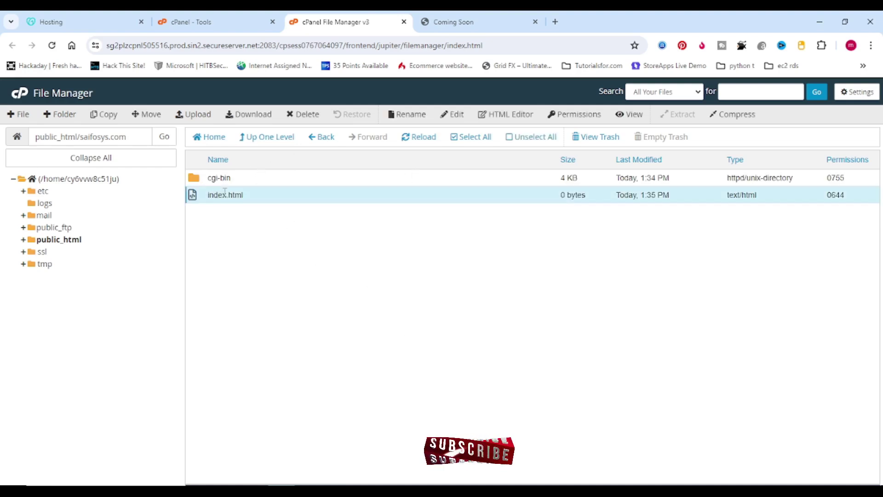
- Write 'Welcome to saifosys.com' into index.html and save it
{"action": "left_click", "coordinate": [452, 120]}
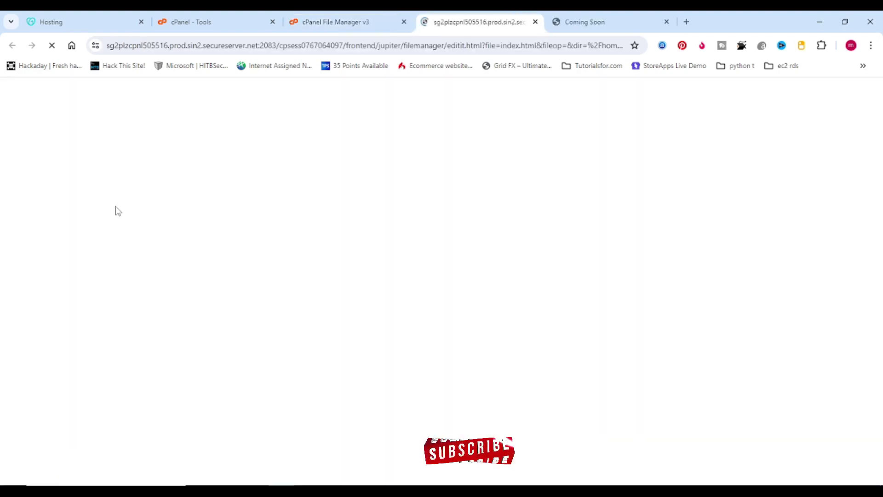
{"action": "type", "text": "w"}
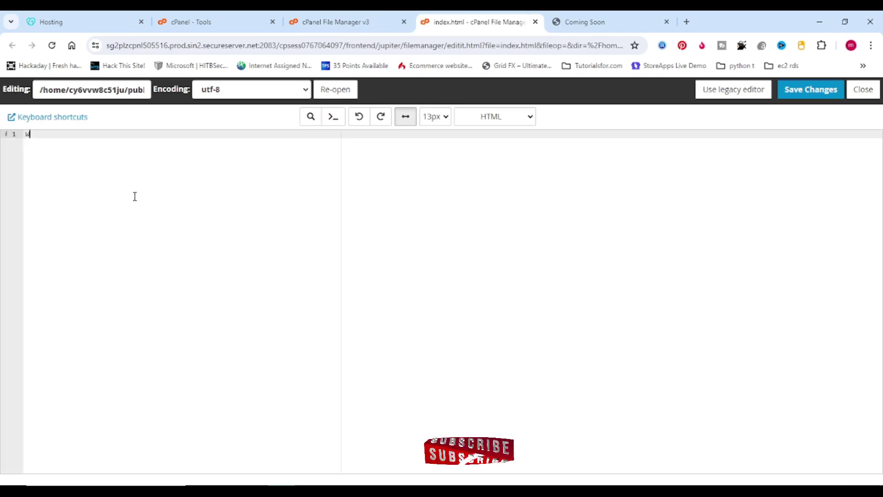
{"action": "key", "text": "BackSpace"}
{"action": "type", "text": "elcom"}
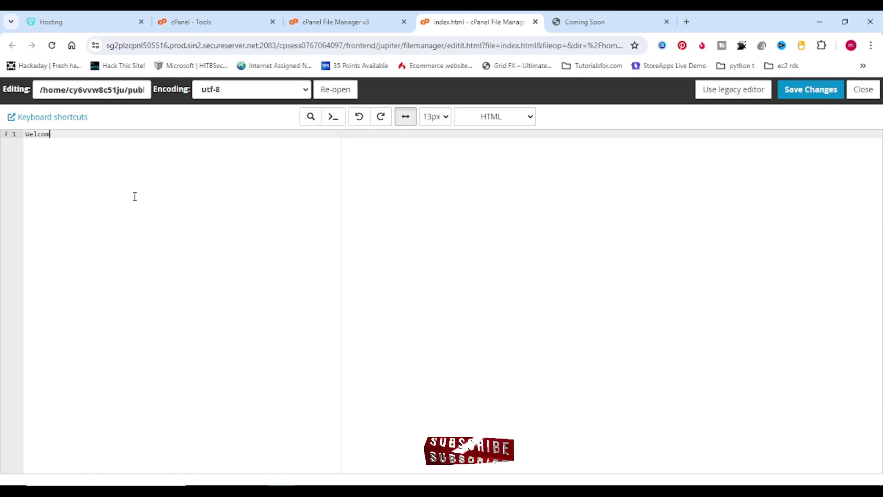
{"action": "type", "text": "e to saifosy"}
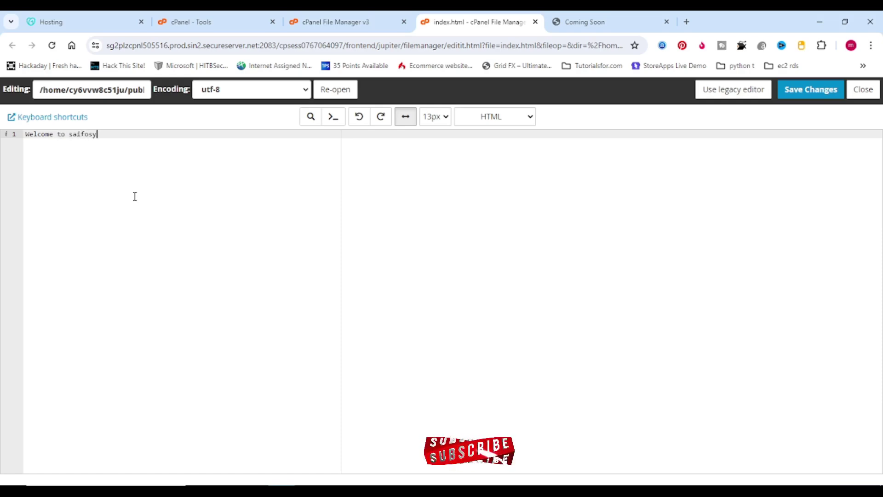
{"action": "type", "text": "s.com"}
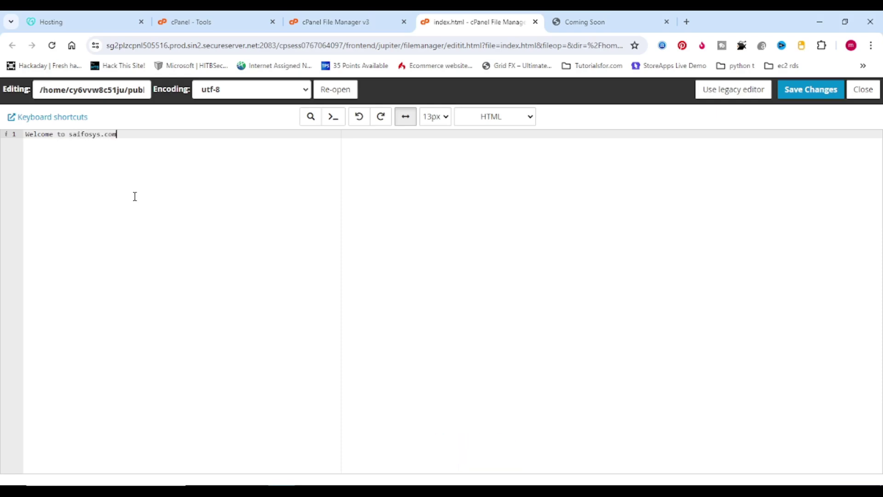
{"action": "left_click", "coordinate": [805, 96]}
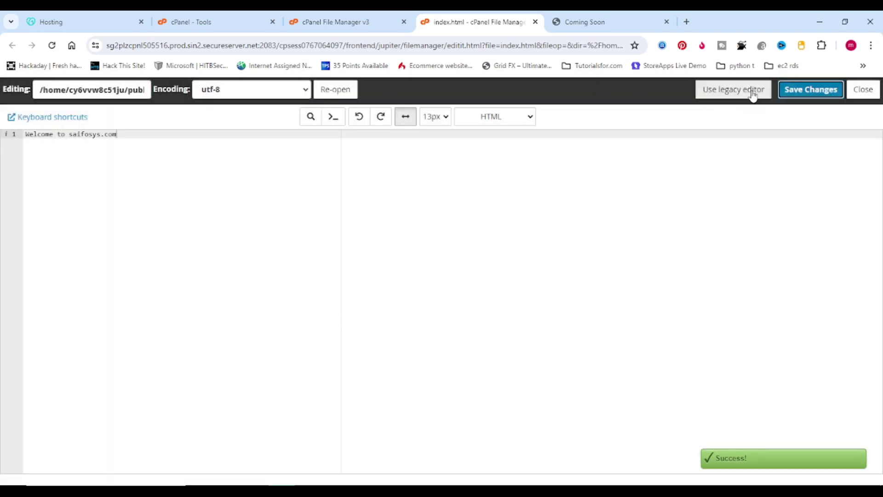
- Open a new incognito window and take File Manager back up to public_html
{"action": "left_click", "coordinate": [871, 45]}
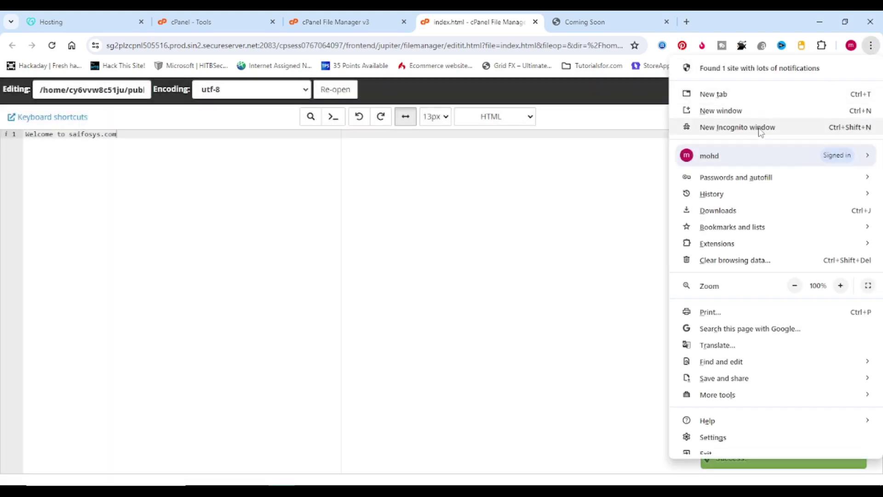
{"action": "left_click", "coordinate": [759, 129]}
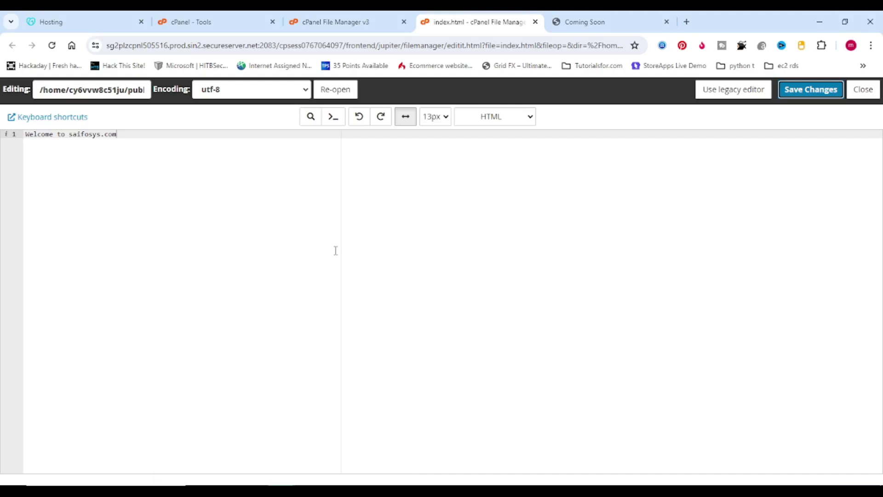
{"action": "left_click", "coordinate": [341, 25]}
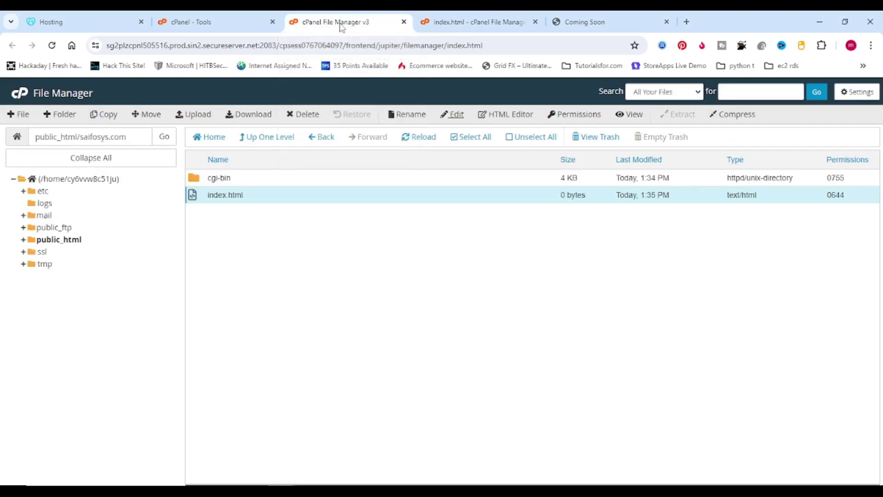
{"action": "left_click", "coordinate": [282, 144]}
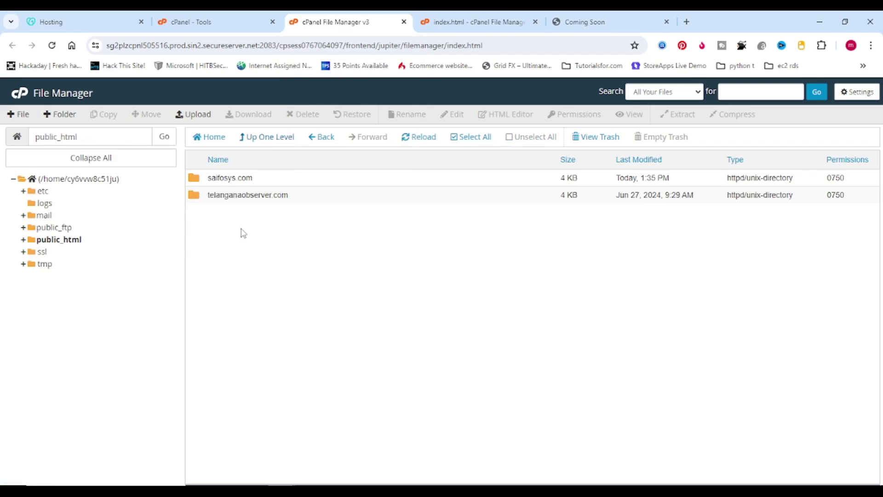